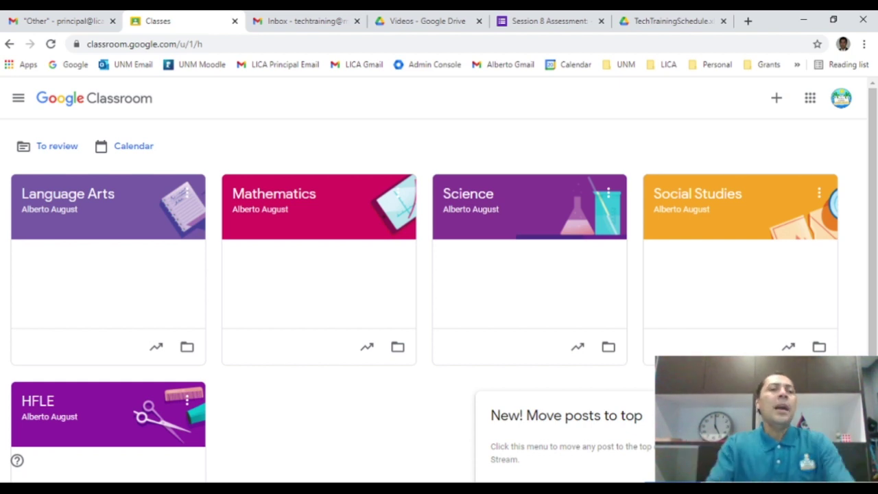
Open the Language Arts class and dismiss the notice about moving posts to the top of the stream.
left_click(97, 221)
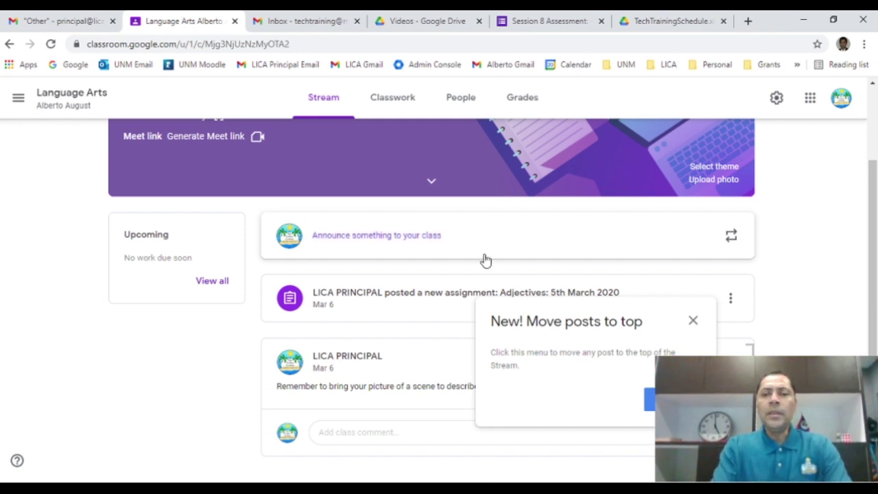
left_click(693, 322)
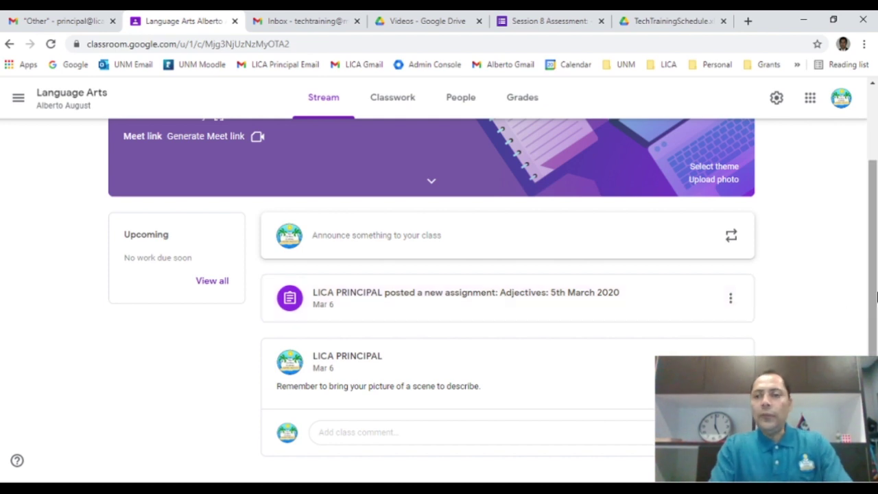
left_click_drag(876, 296, 874, 223)
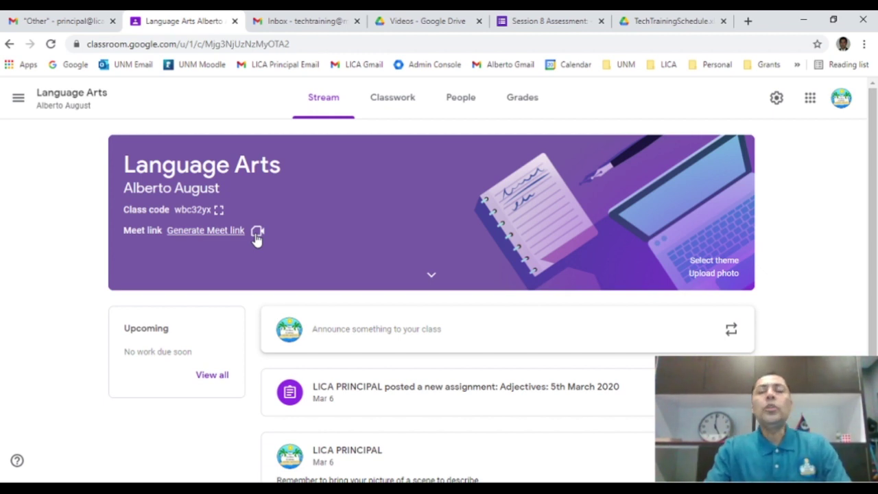
Start a new assignment in the Language Arts classwork.
left_click(390, 105)
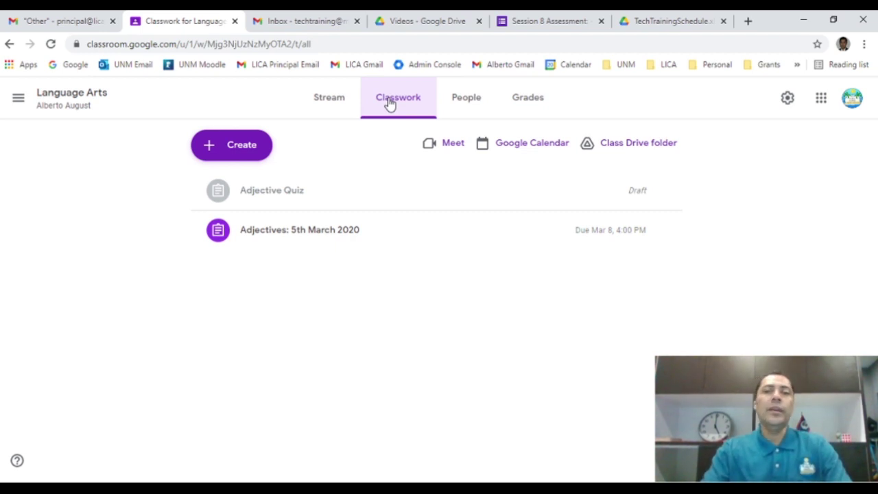
left_click(244, 148)
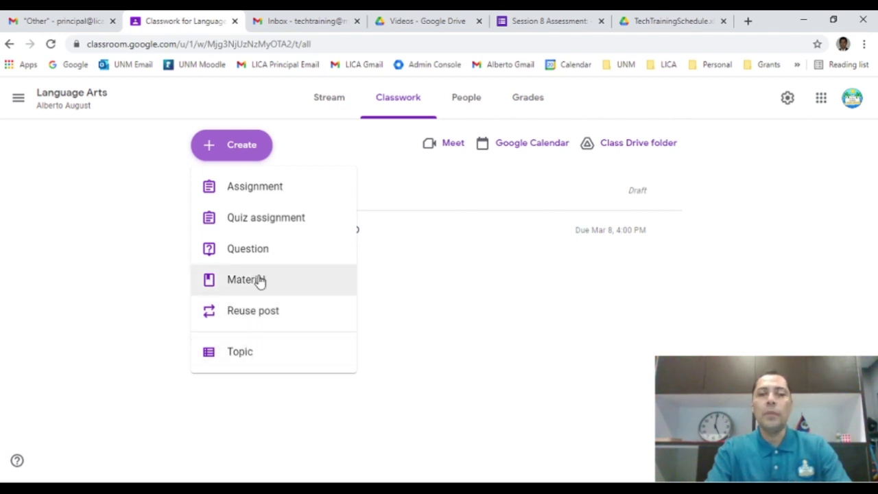
left_click(256, 193)
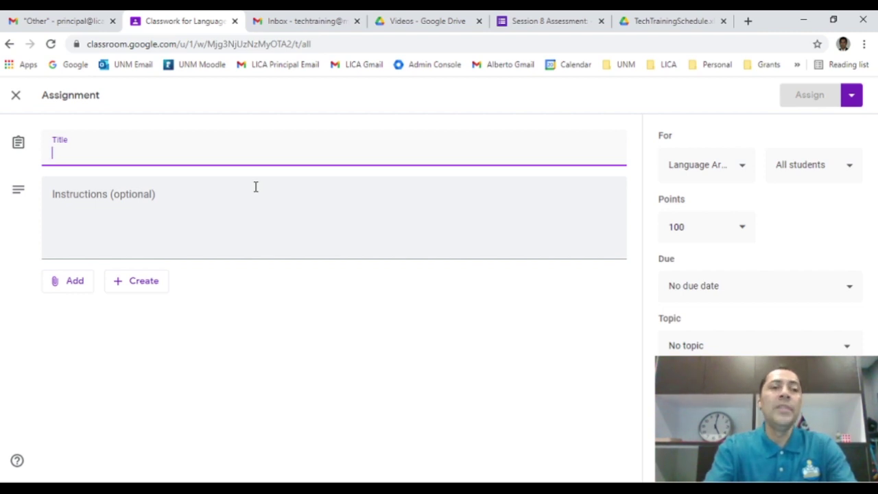
Title the assignment "Nouns (Proper Nouns)" and get its instructions ready for text entry.
type("Nouns")
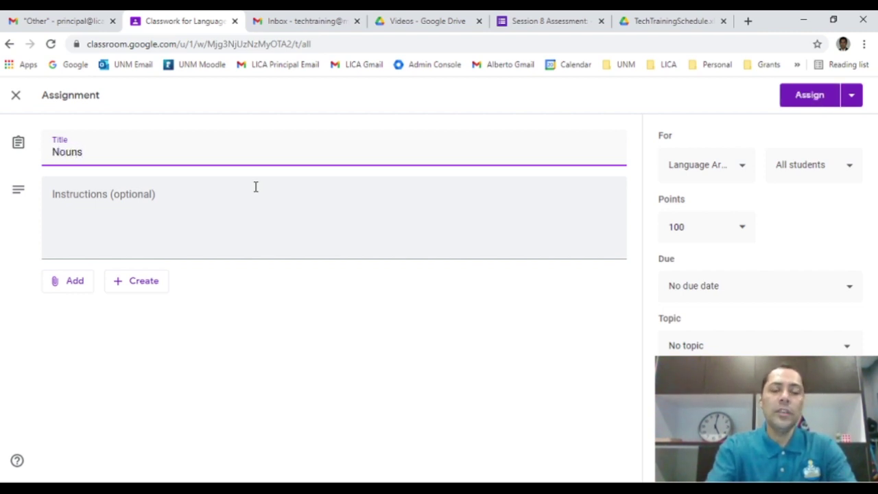
type(" (Pr")
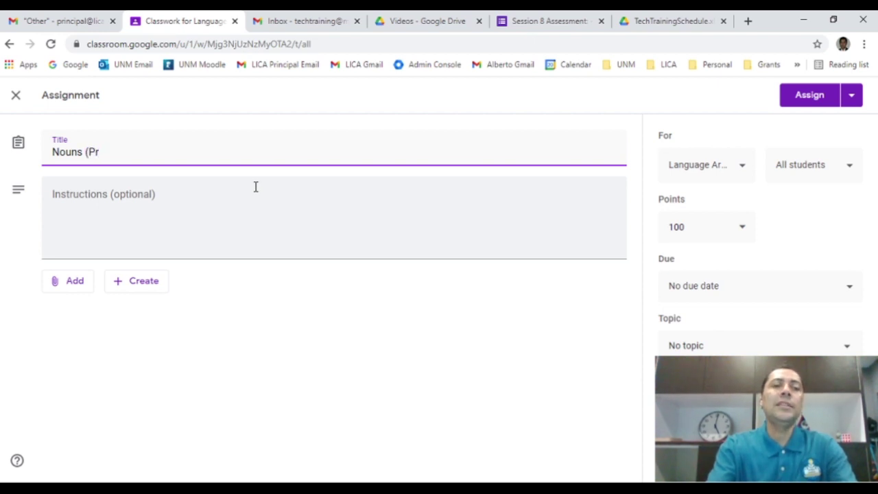
type("opo")
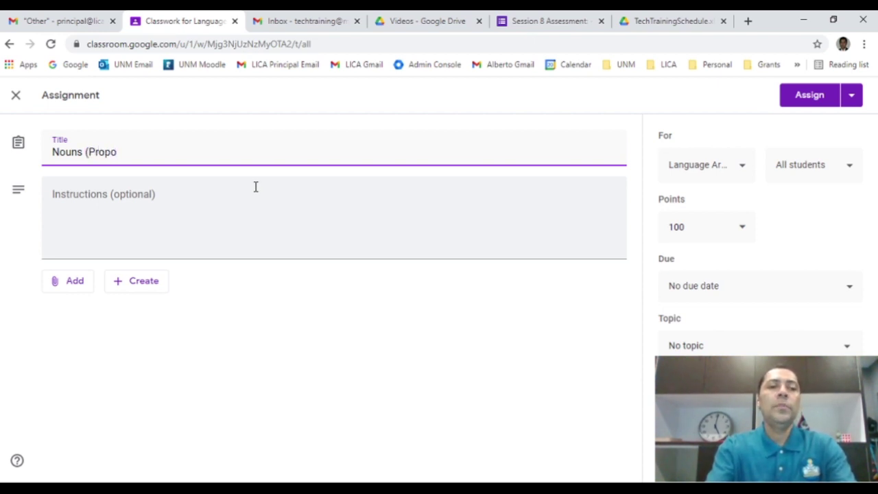
key("BackSpace")
type("er Noun")
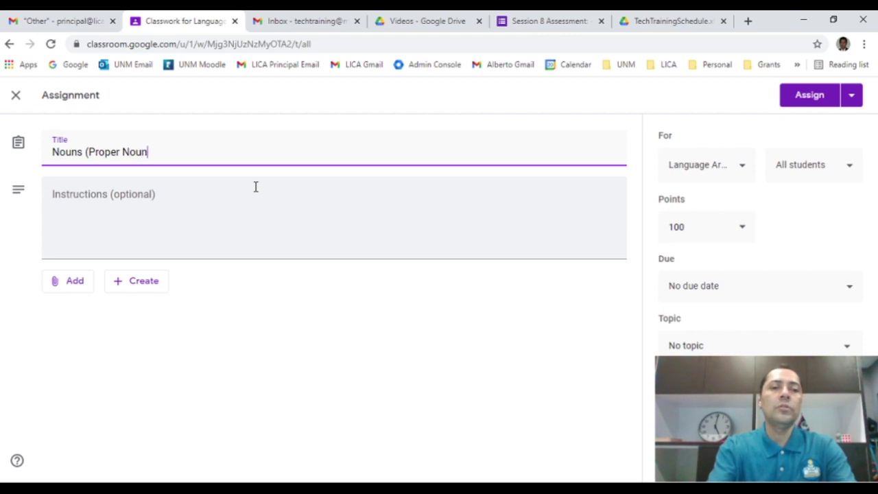
type("s)")
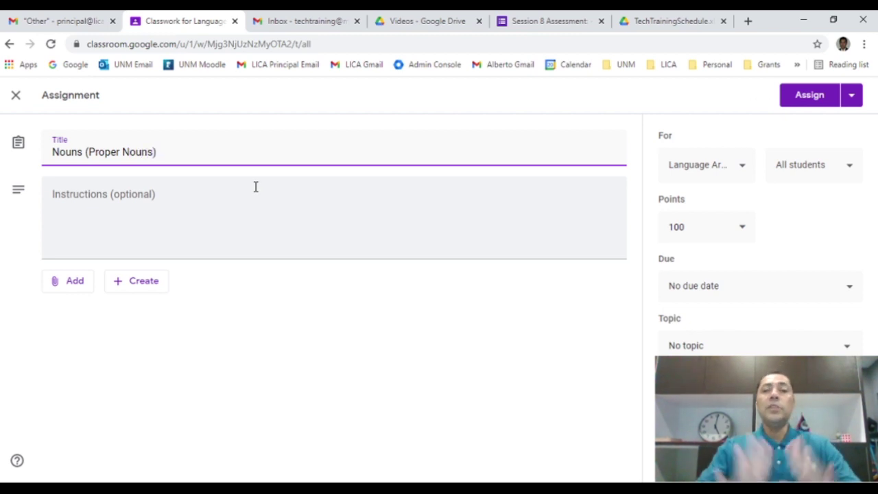
left_click(180, 195)
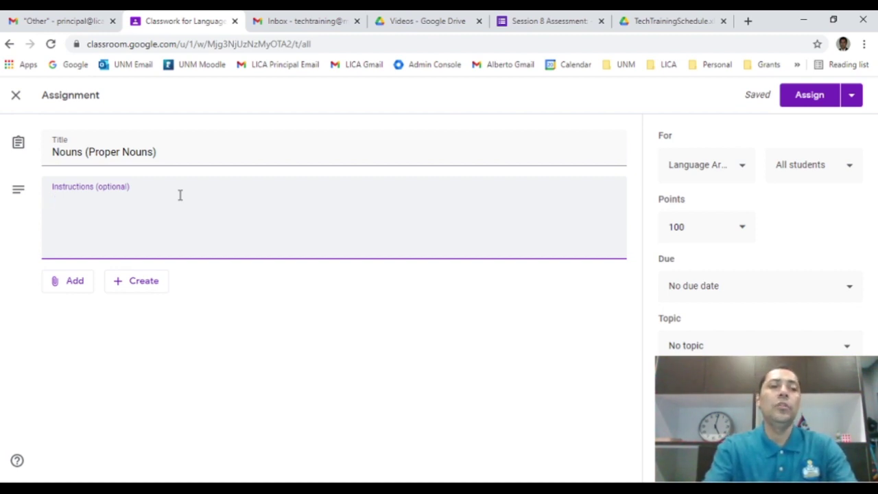
type("Read")
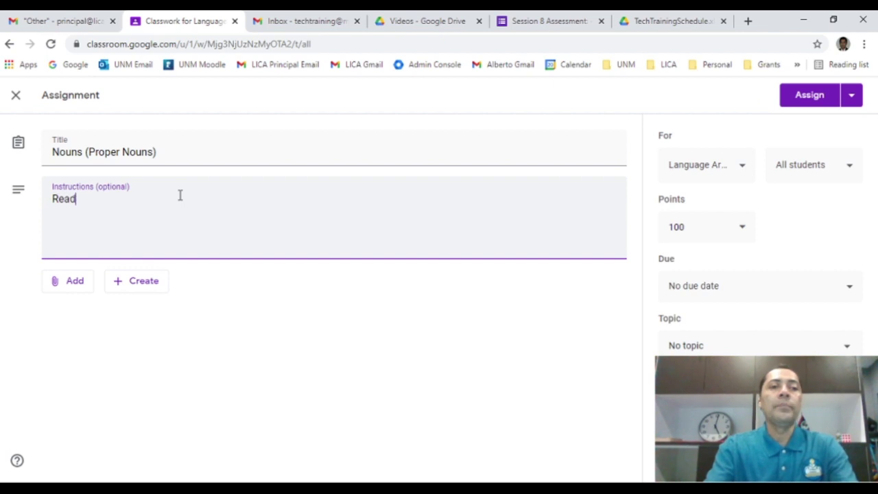
type(" the work")
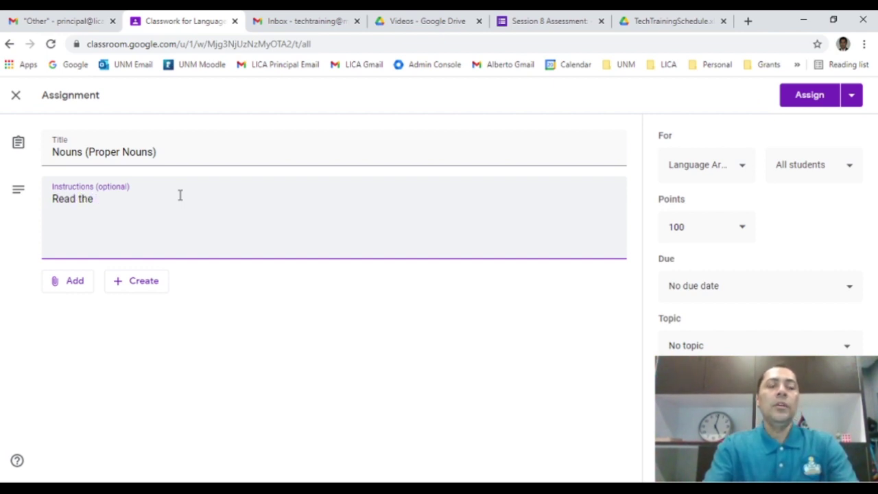
key("BackSpace")
key("BackSpace")
key("BackSpace")
key("BackSpace")
key("BackSpace")
key("BackSpace")
key("BackSpace")
key("BackSpace")
key("BackSpace")
key("BackSpace")
key("BackSpace")
key("BackSpace")
key("BackSpace")
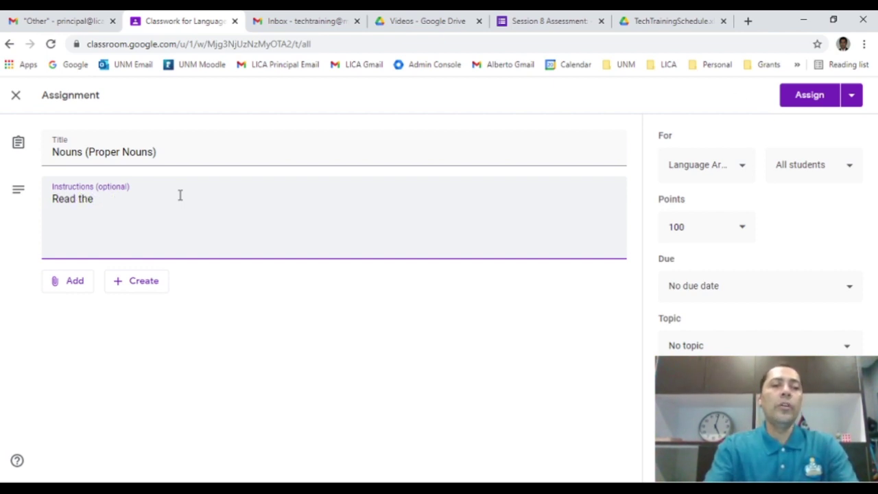
Enter the assignment instructions "Watch the video and create a paragraph with 10 proper nouns.".
type("W")
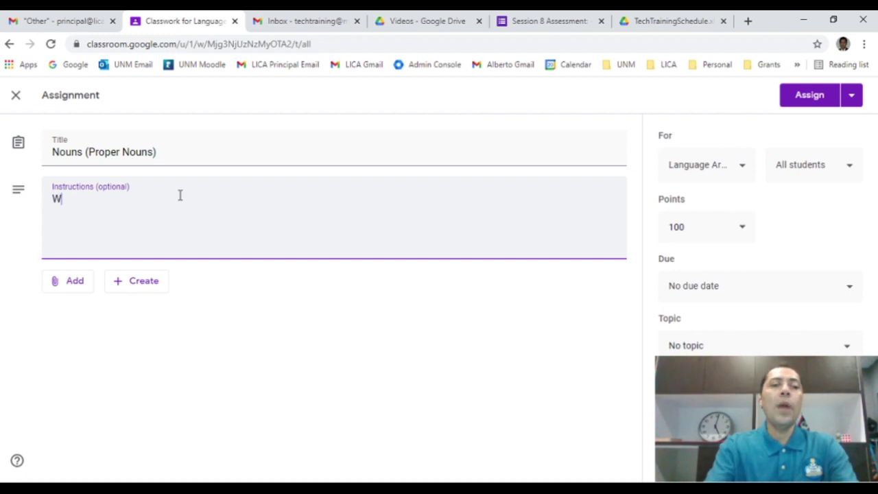
type("atch the vidwo")
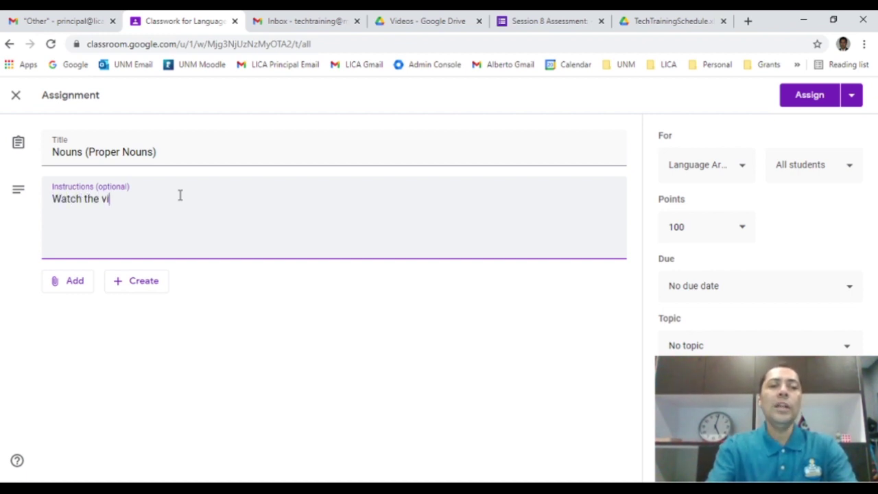
key("BackSpace")
key("BackSpace")
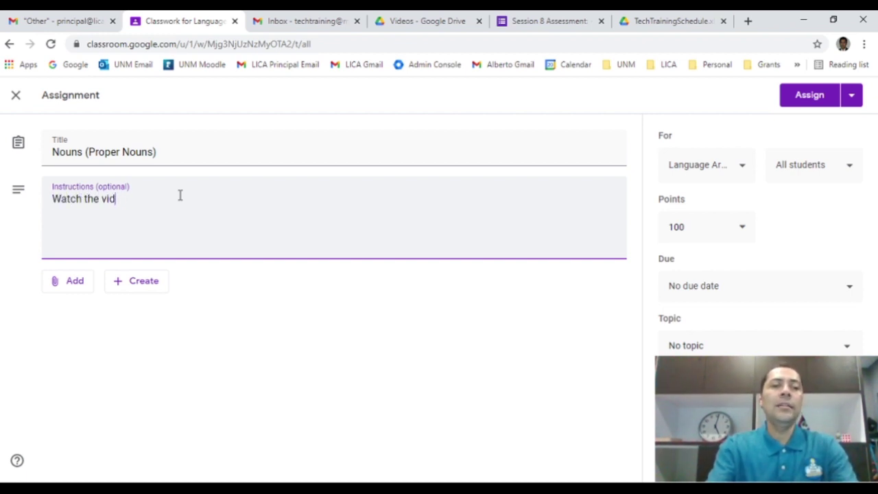
type("ow")
key("BackSpace")
key("BackSpace")
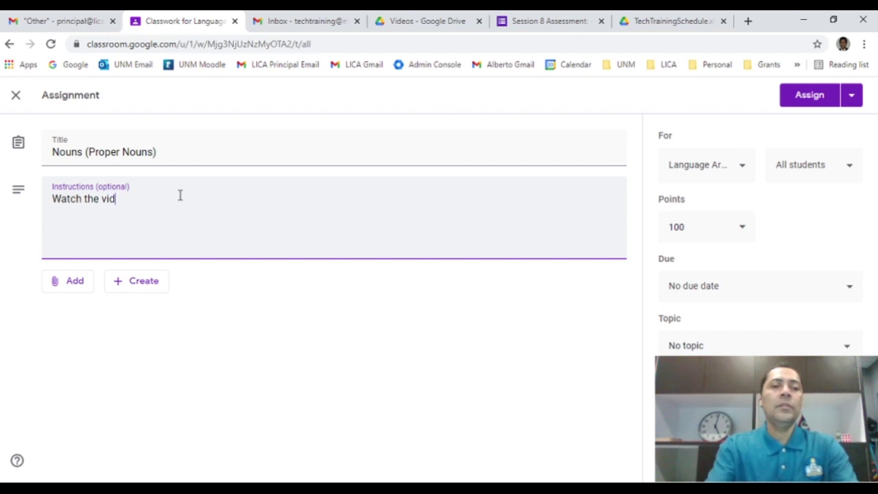
type("eo and careal")
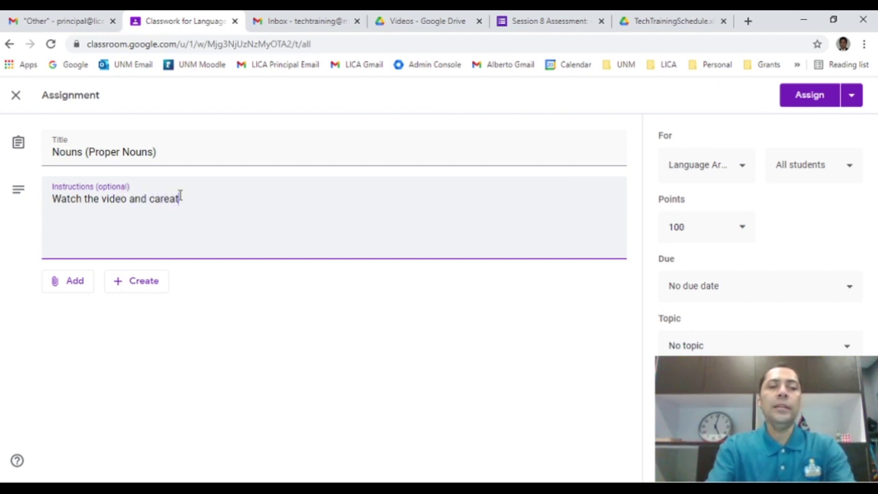
key("BackSpace")
key("BackSpace")
key("BackSpace")
type("eafe")
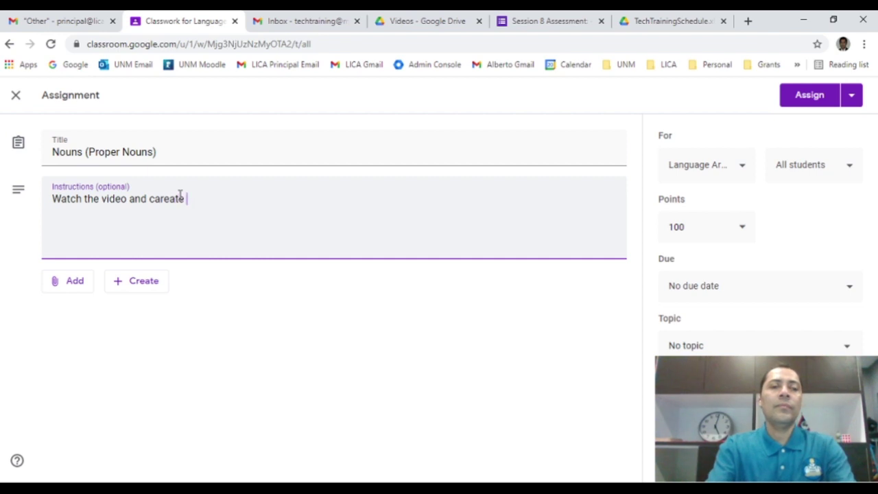
key("BackSpace")
key("BackSpace")
key("BackSpace")
key("BackSpace")
type("a")
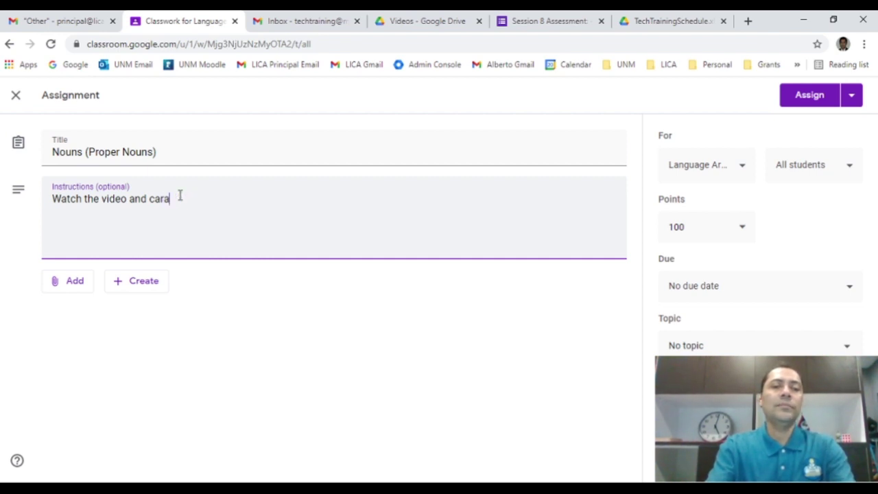
type("te")
key("BackSpace")
key("BackSpace")
key("BackSpace")
key("BackSpace")
key("BackSpace")
type("reate a ")
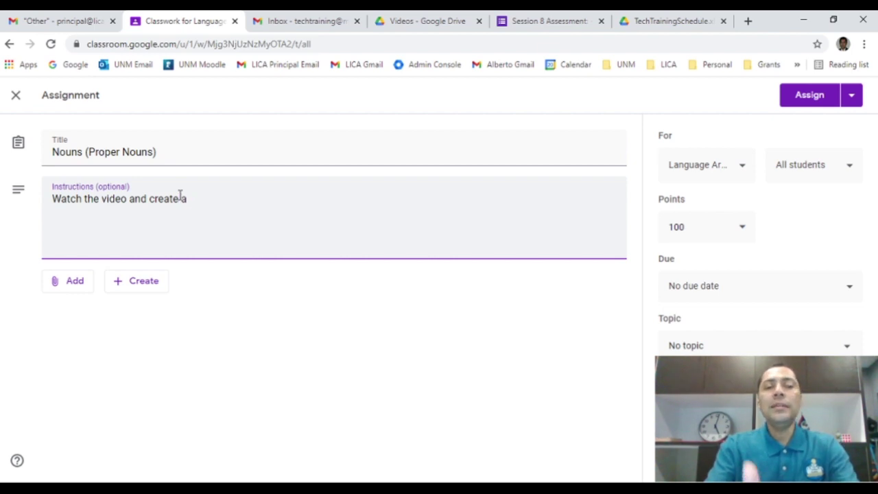
type("p")
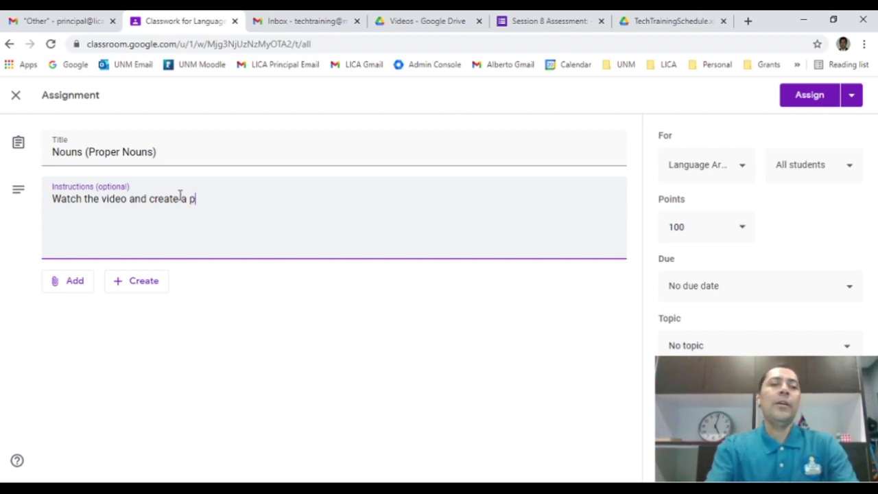
type("aragra")
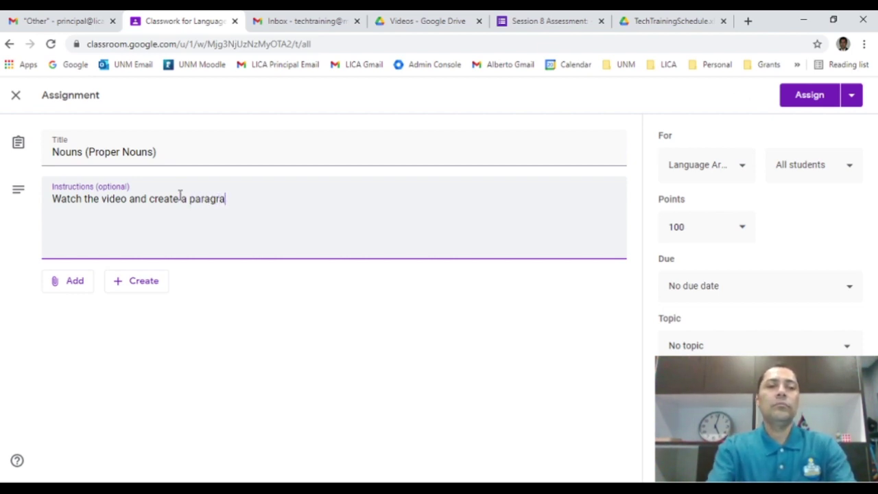
type("ph with ")
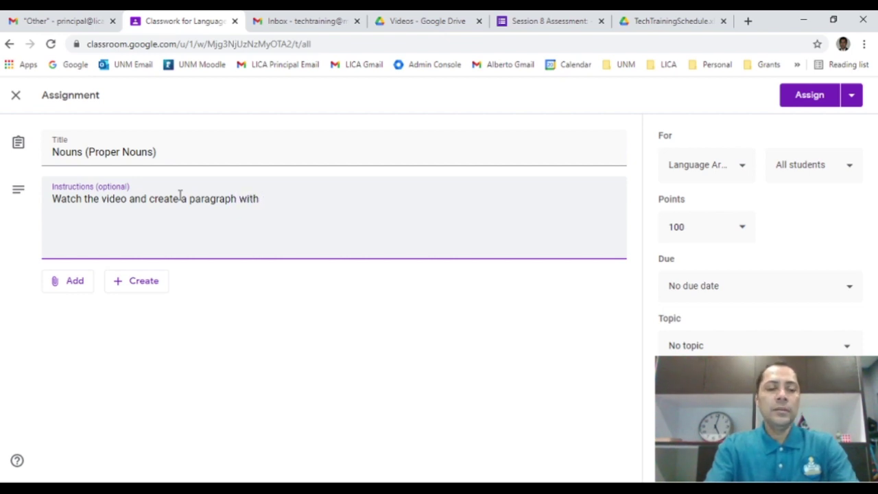
type("10 pr")
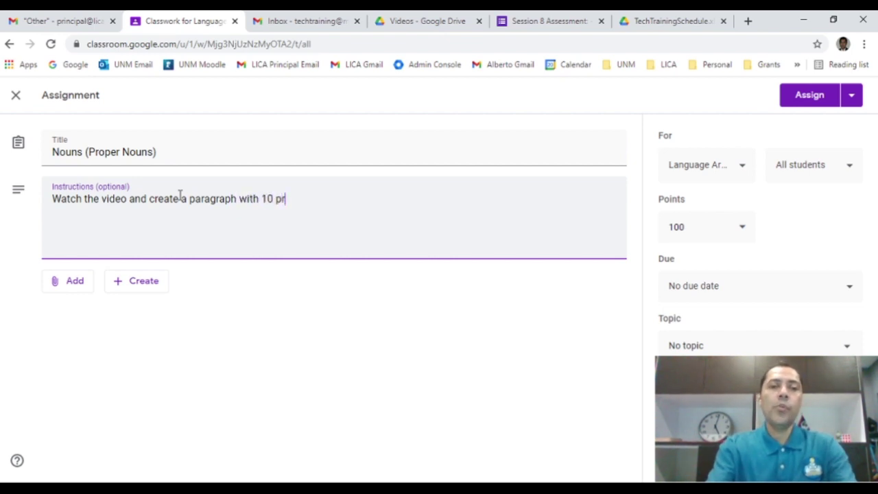
type("oper ")
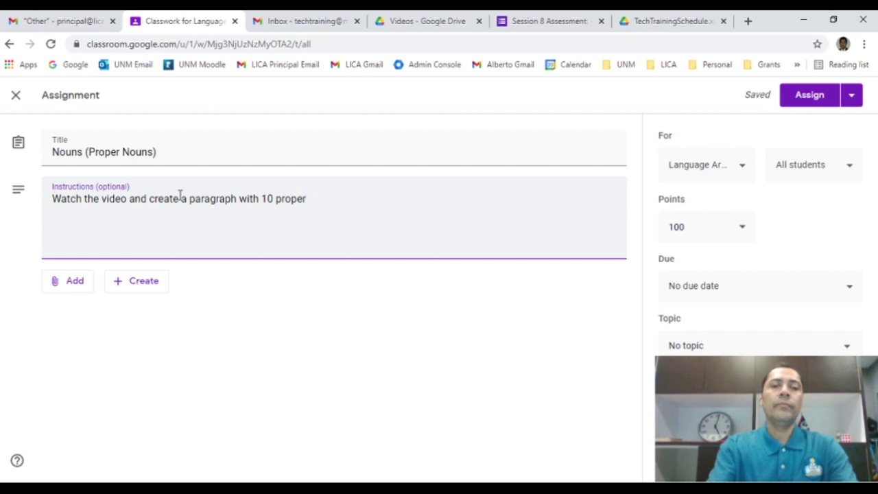
type("nouns.")
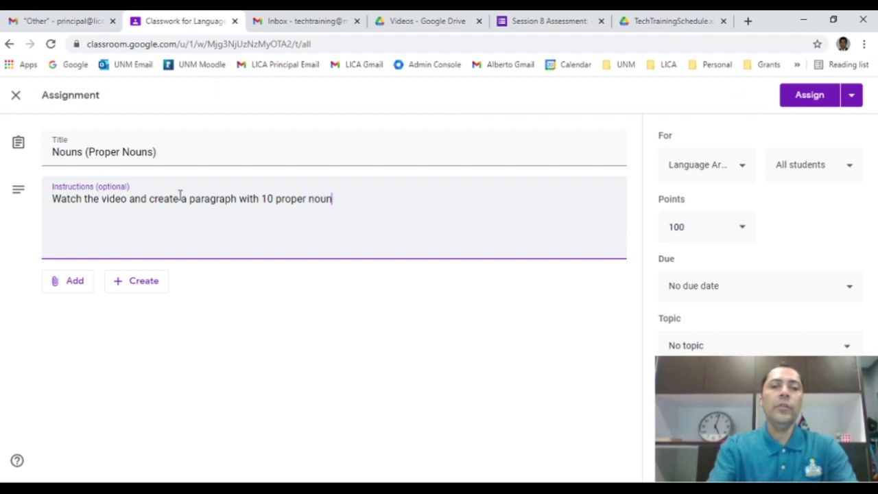
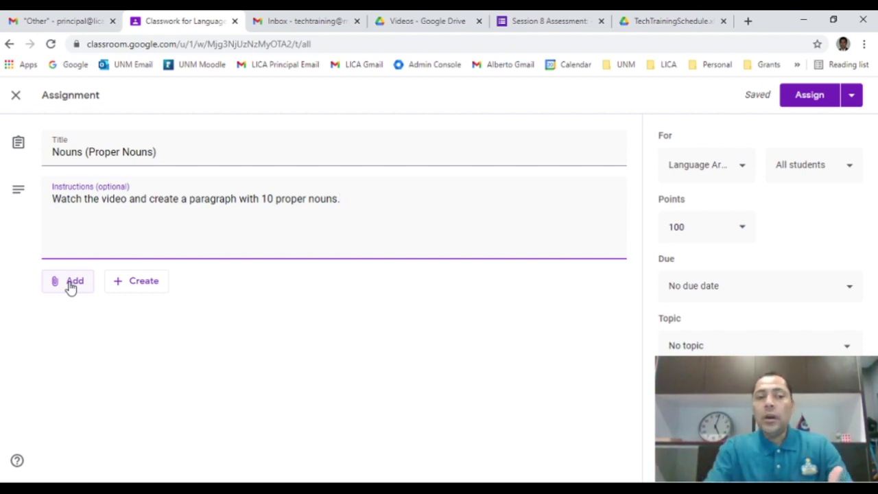
left_click(71, 287)
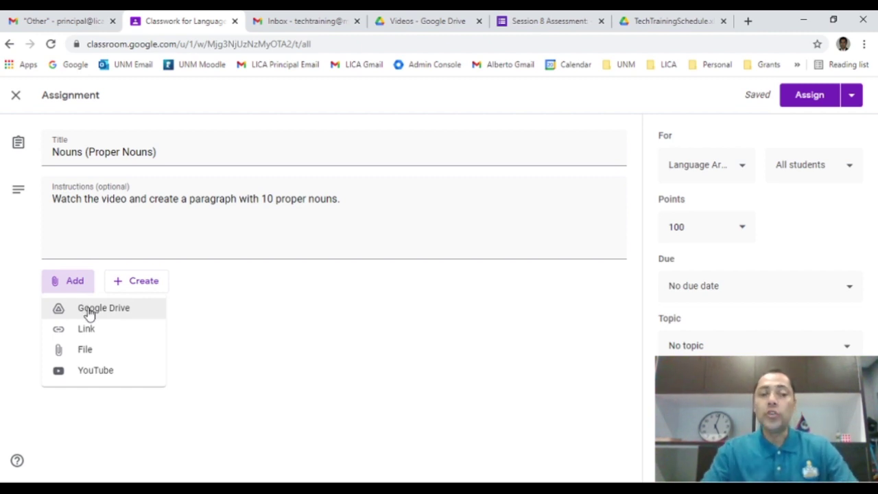
left_click(91, 372)
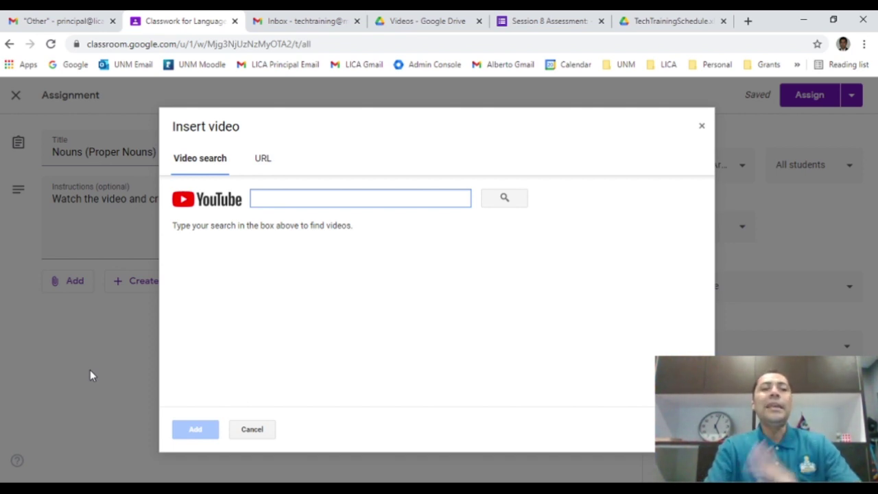
left_click(703, 128)
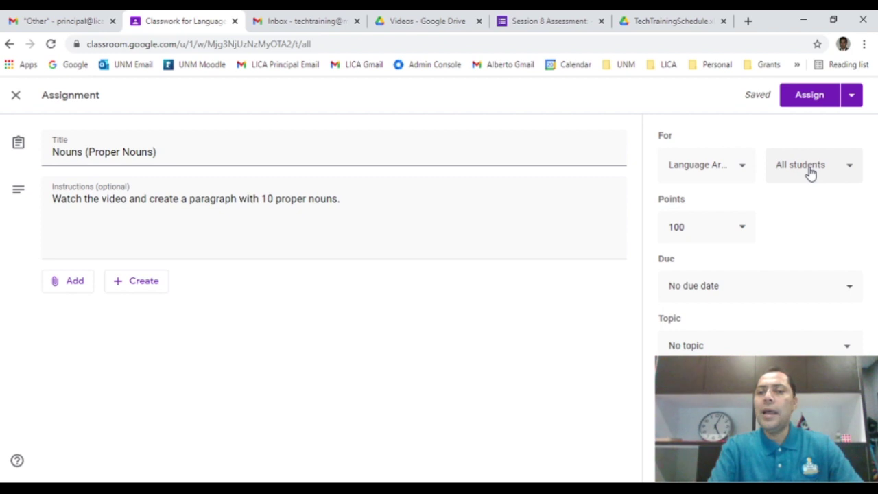
Enter 50 as the assignment's points value and replace it with the Ungraded option.
left_click(743, 231)
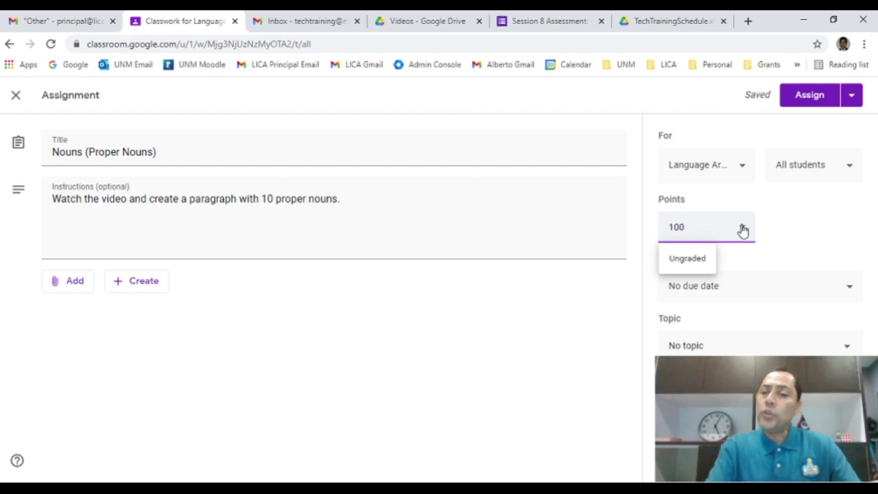
key("BackSpace")
key("BackSpace")
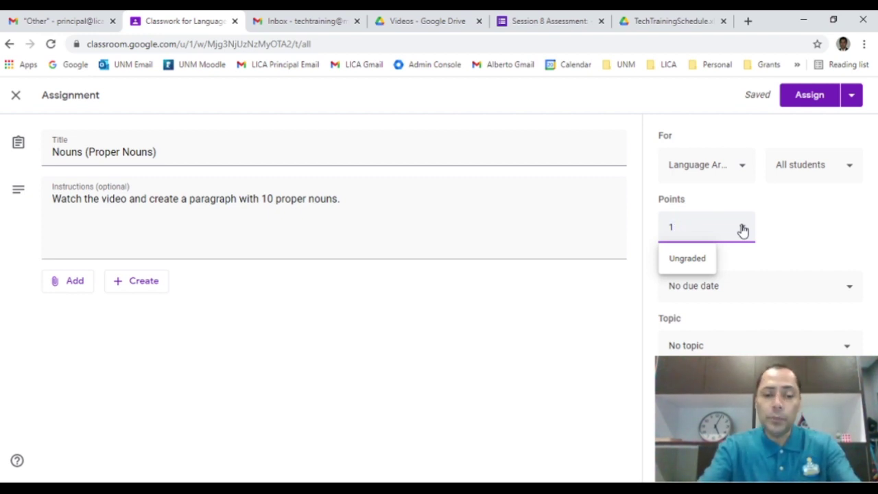
key("BackSpace")
type("50")
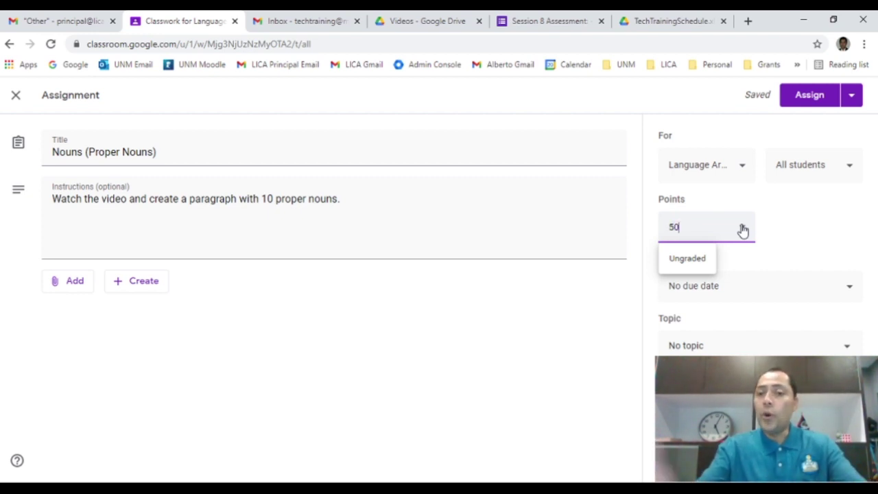
left_click(692, 261)
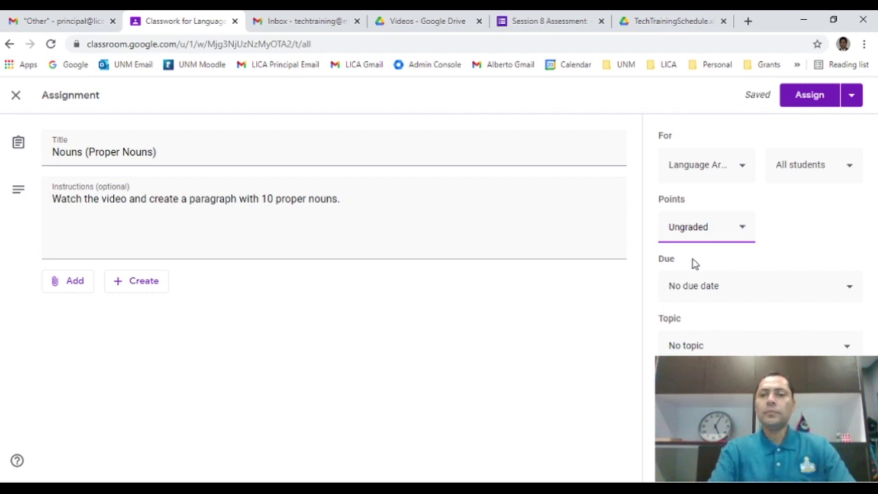
Set the assignment's due date to Mar 25, 2021 at 2:00 PM.
left_click(852, 288)
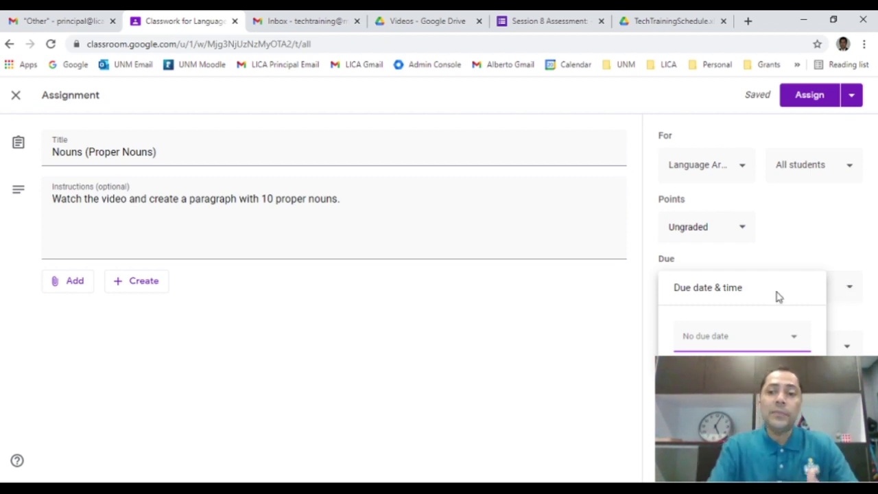
left_click(718, 346)
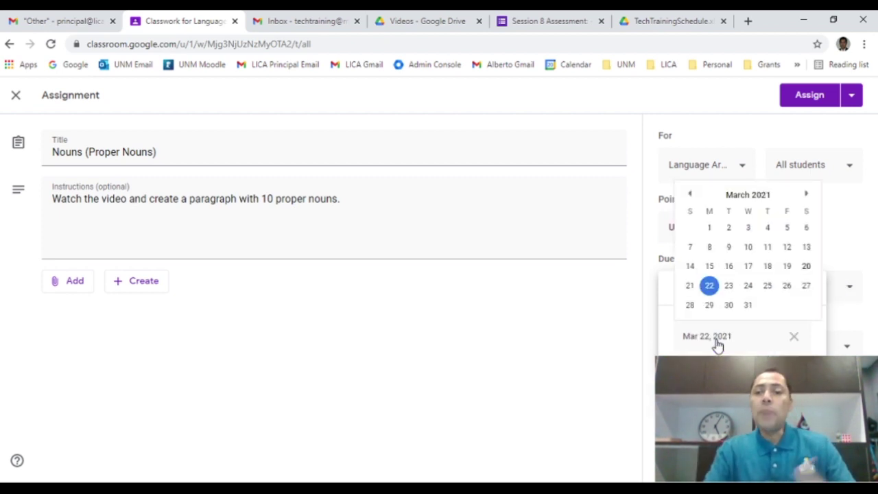
left_click(768, 286)
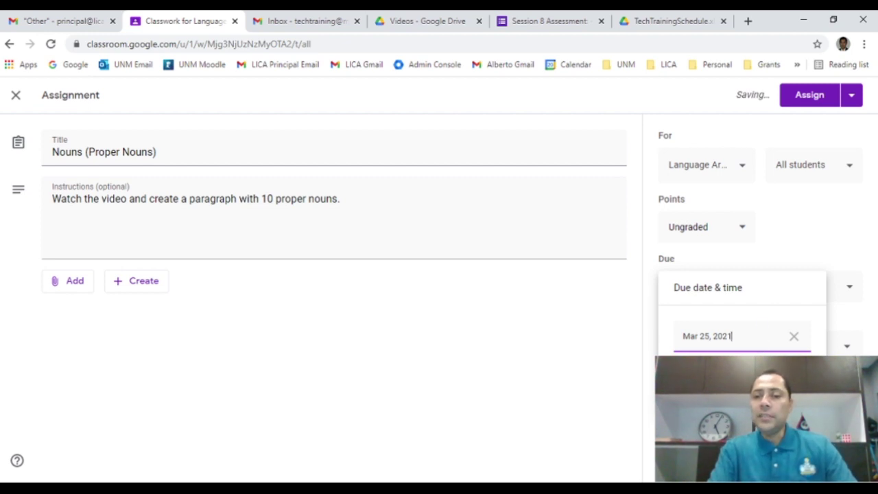
key("Tab")
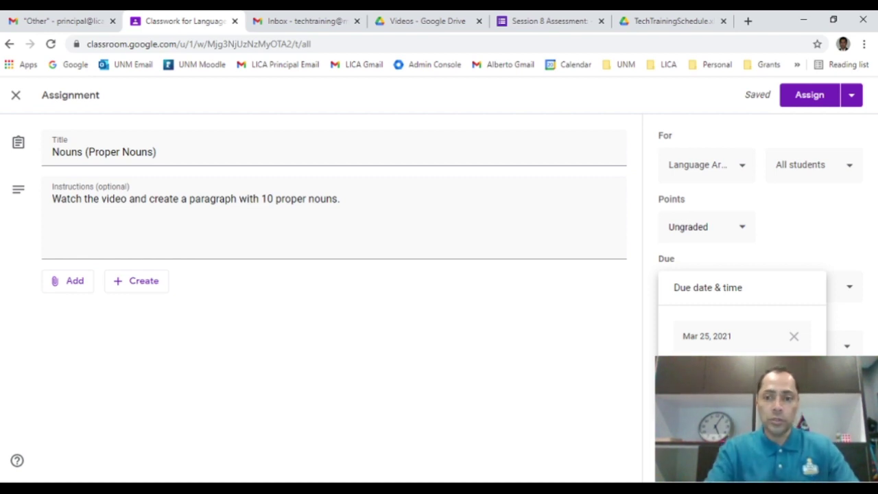
key("Escape")
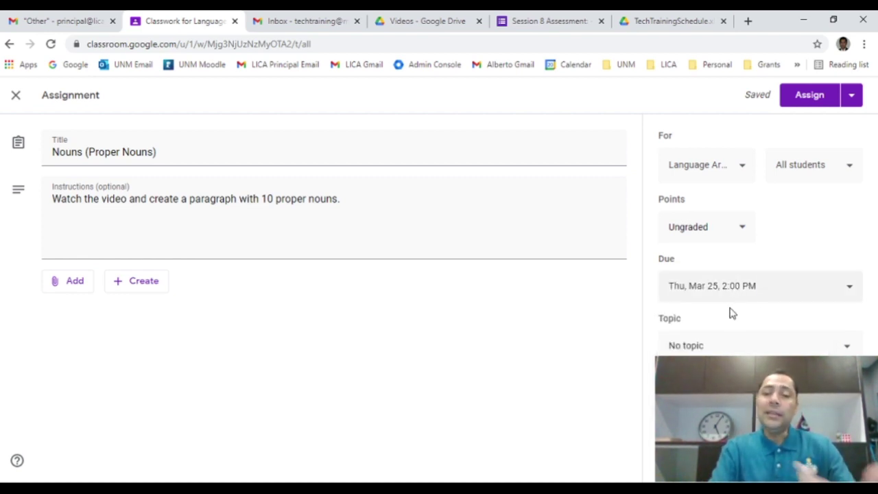
Keep the assignment at No topic and assign it to all Language Arts students.
left_click(844, 348)
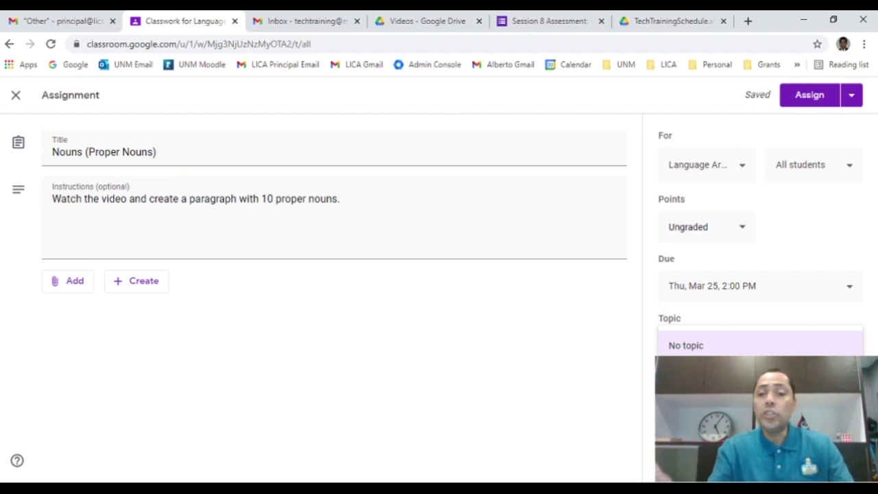
left_click(568, 391)
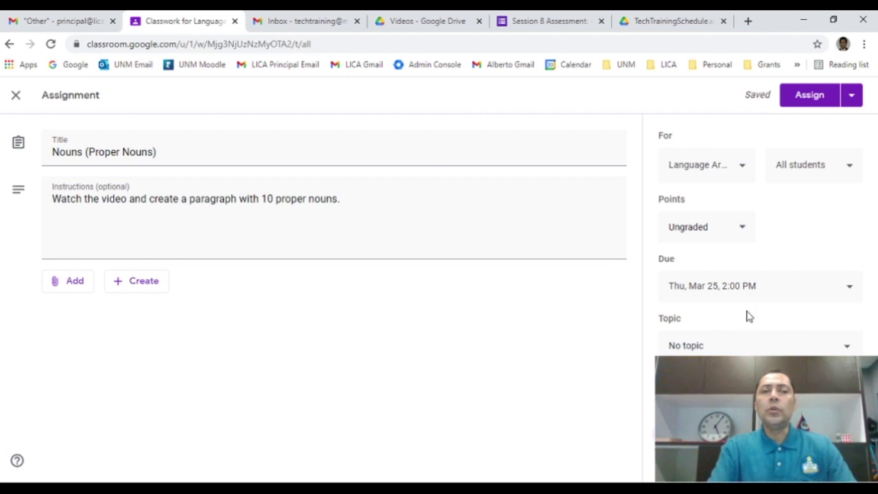
left_click(812, 95)
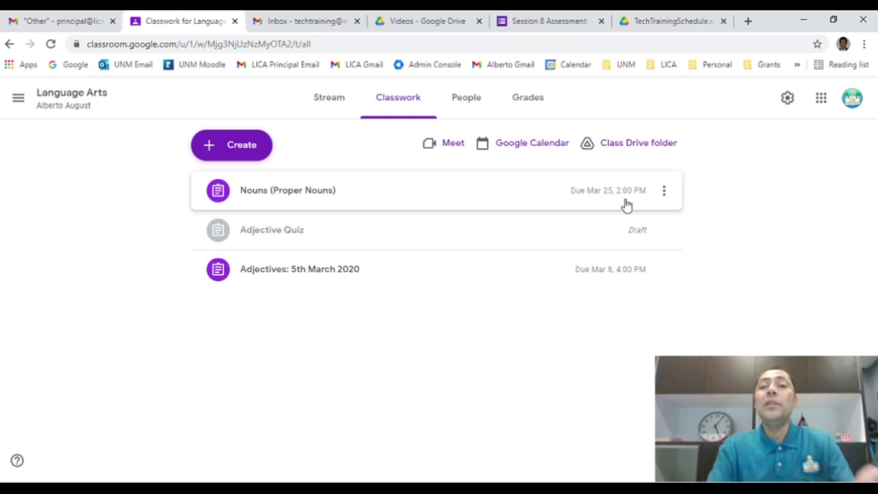
Examine the options for the posted "Nouns (Proper Nouns)" assignment and the Language Arts People, Grades and Stream pages.
left_click(664, 193)
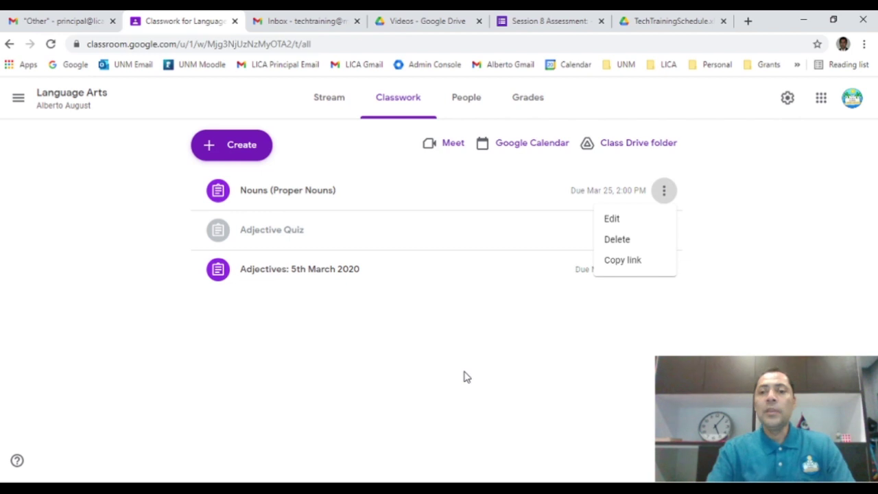
left_click(465, 376)
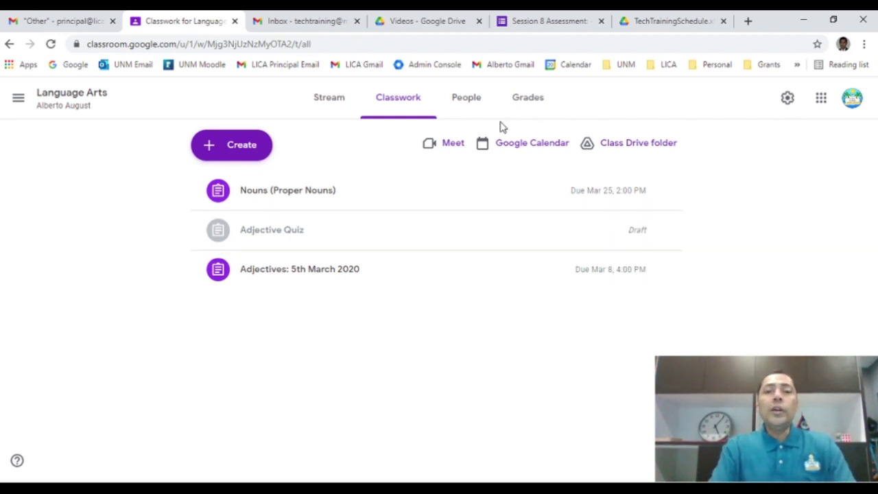
left_click(467, 100)
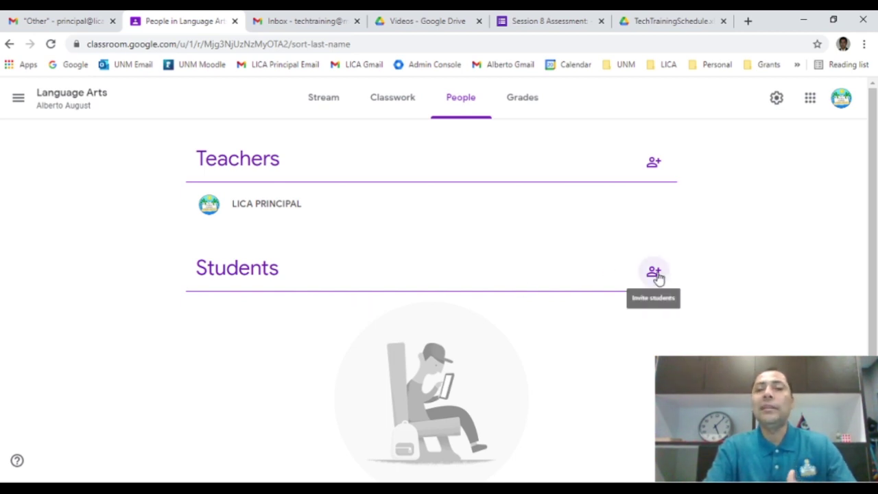
left_click(527, 103)
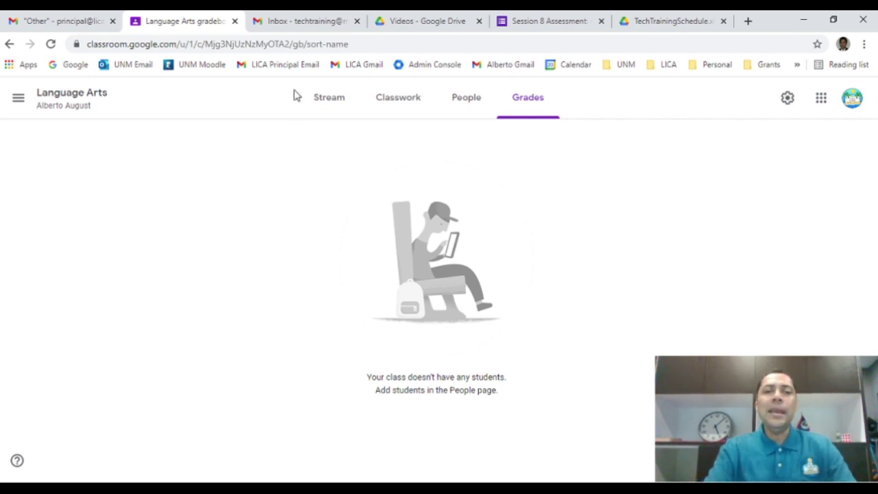
left_click(322, 103)
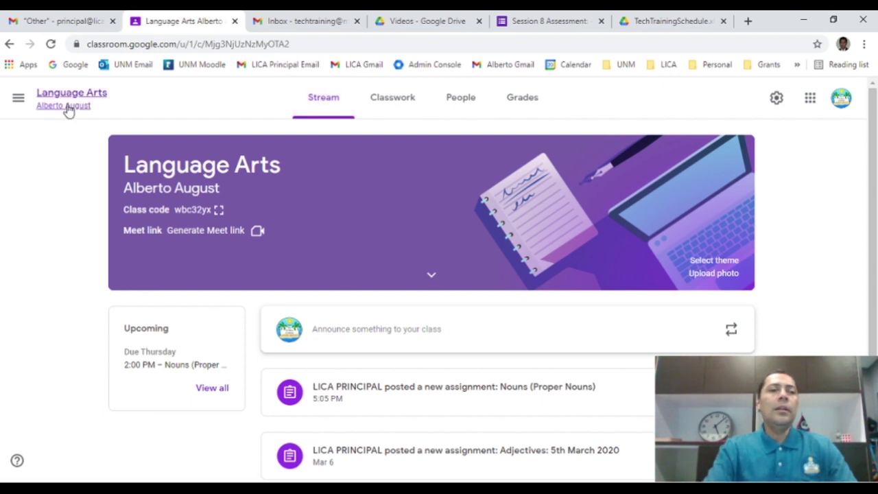
Return to the overview of all classes and open the Science class.
left_click(18, 98)
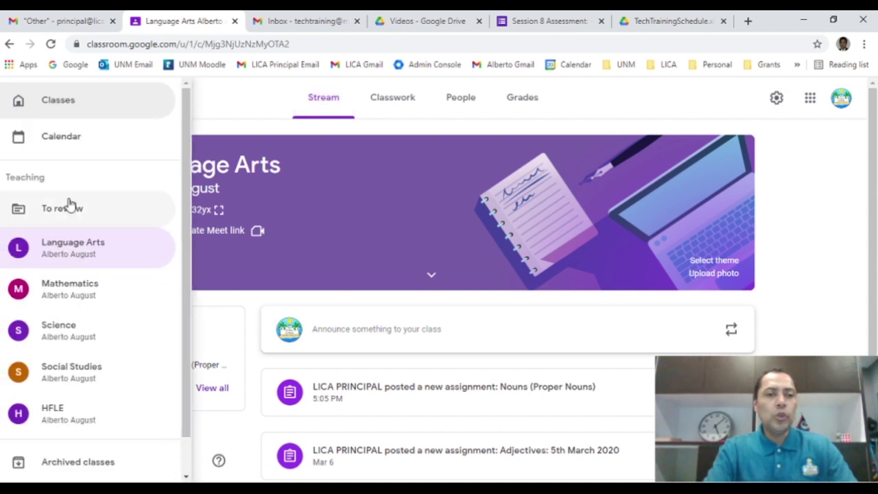
left_click(51, 104)
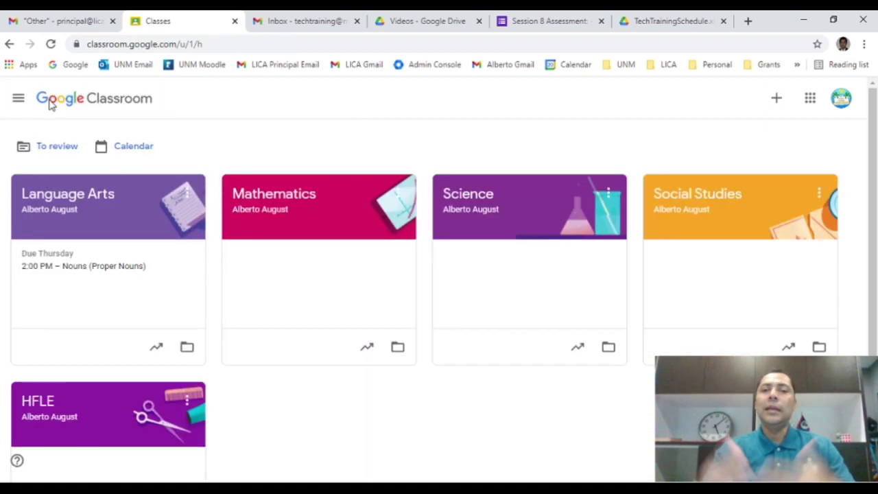
left_click(508, 205)
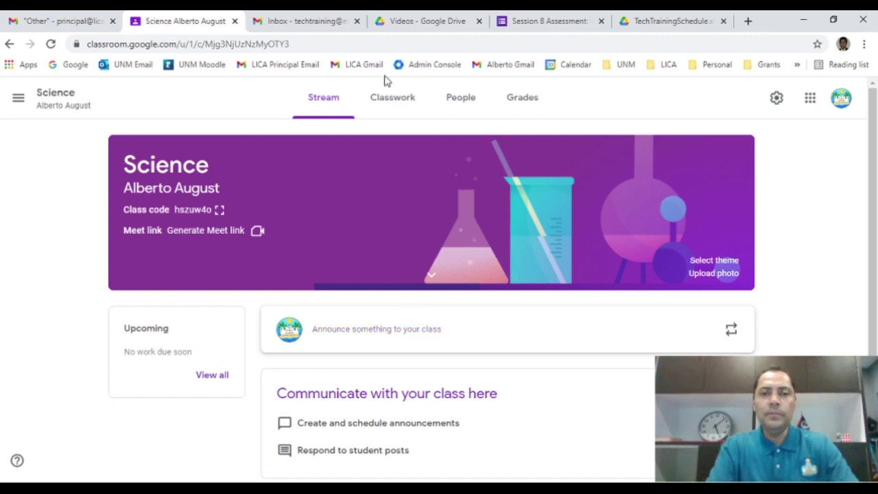
Examine the Science class's Classwork, People, Grades and Stream pages, and return to the overview of all classes.
left_click(392, 101)
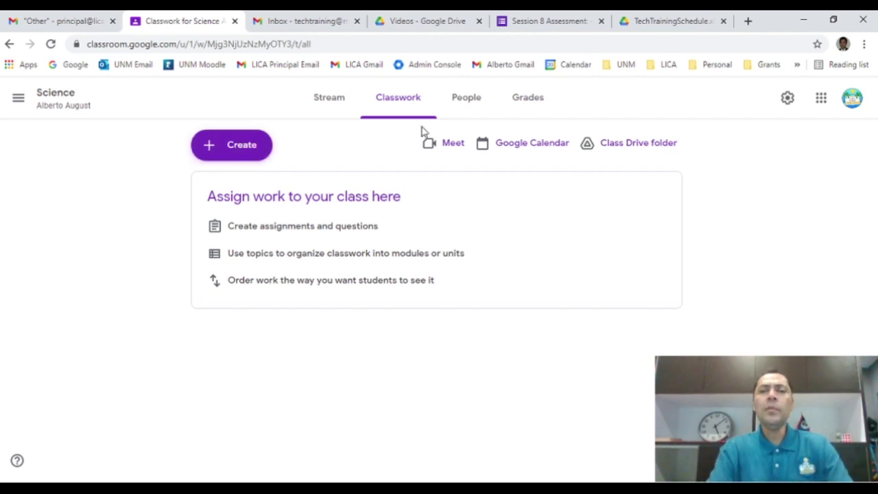
left_click(465, 105)
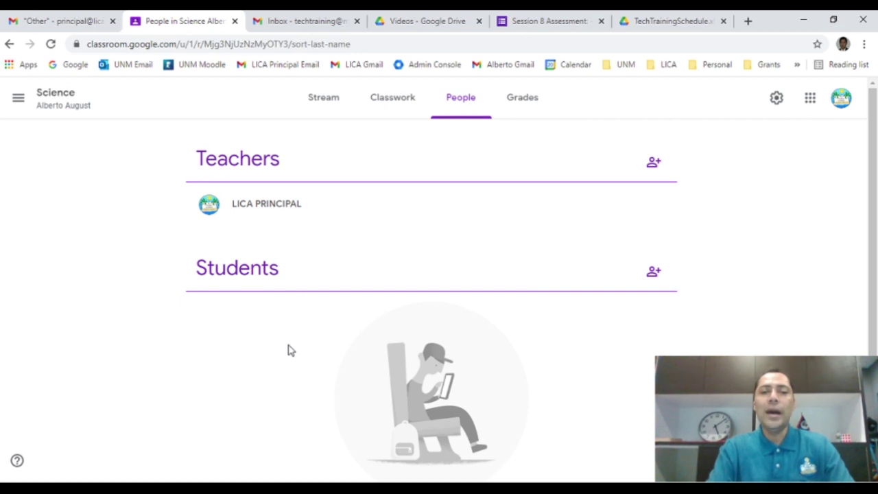
left_click(525, 103)
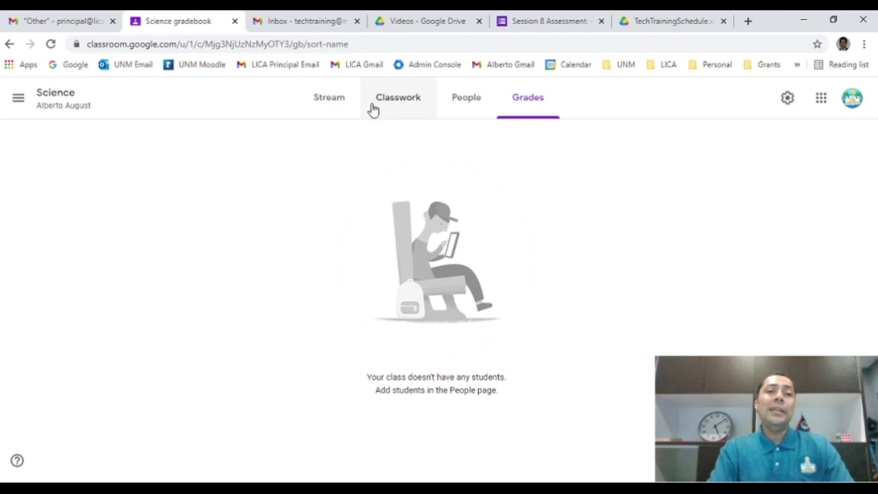
left_click(336, 109)
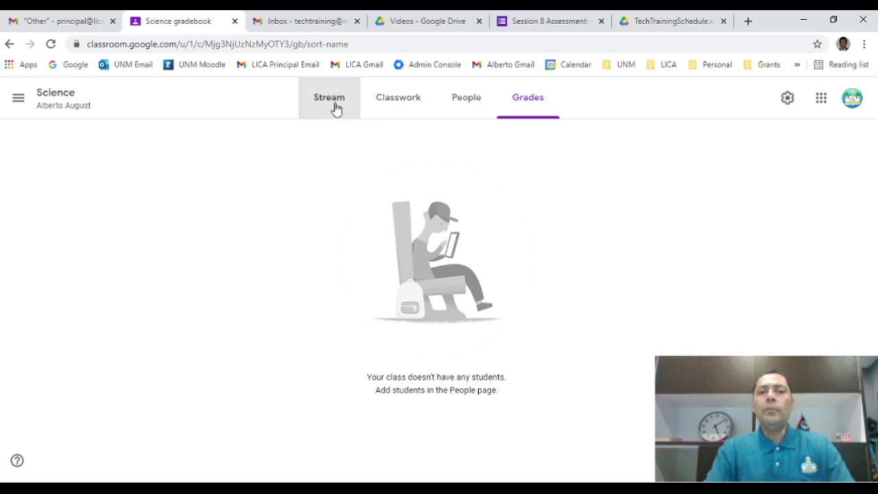
left_click(18, 98)
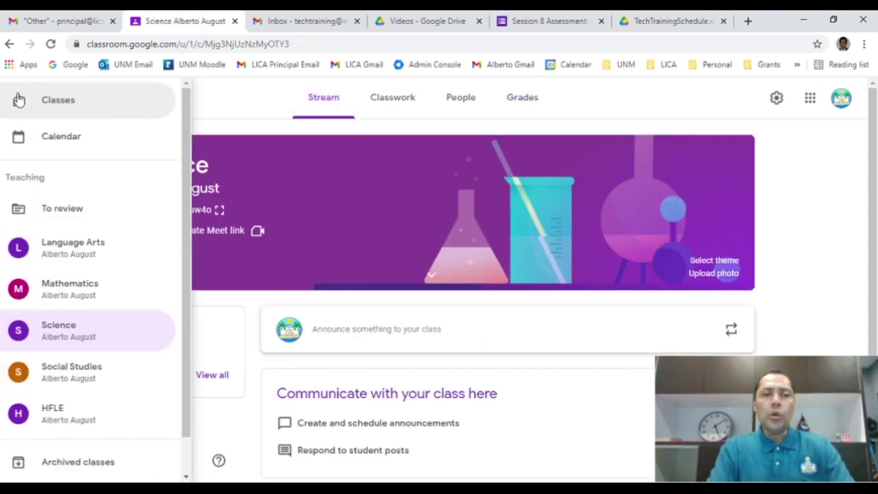
left_click(57, 111)
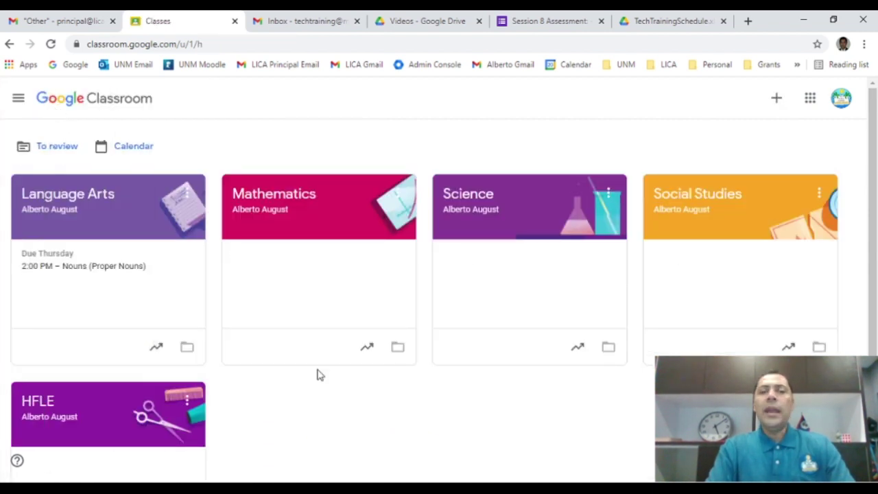